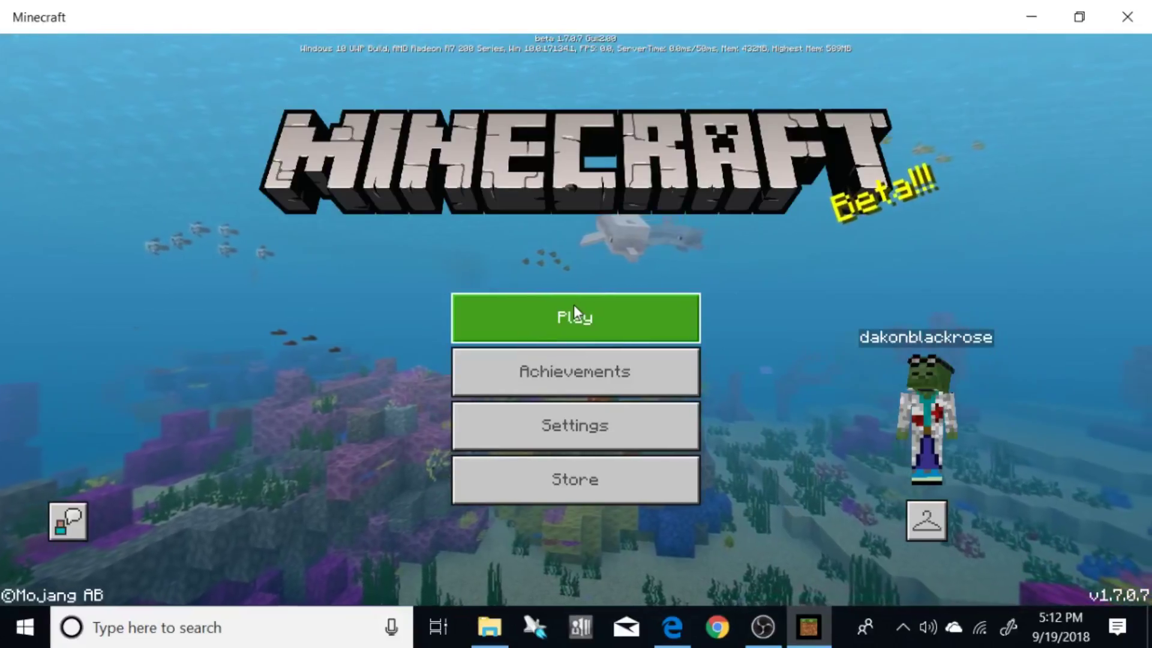
# Step: Open Minecraft's Play screen to show saved worlds like 'alien invasion command' and 'test world'
pyautogui.click(573, 304)
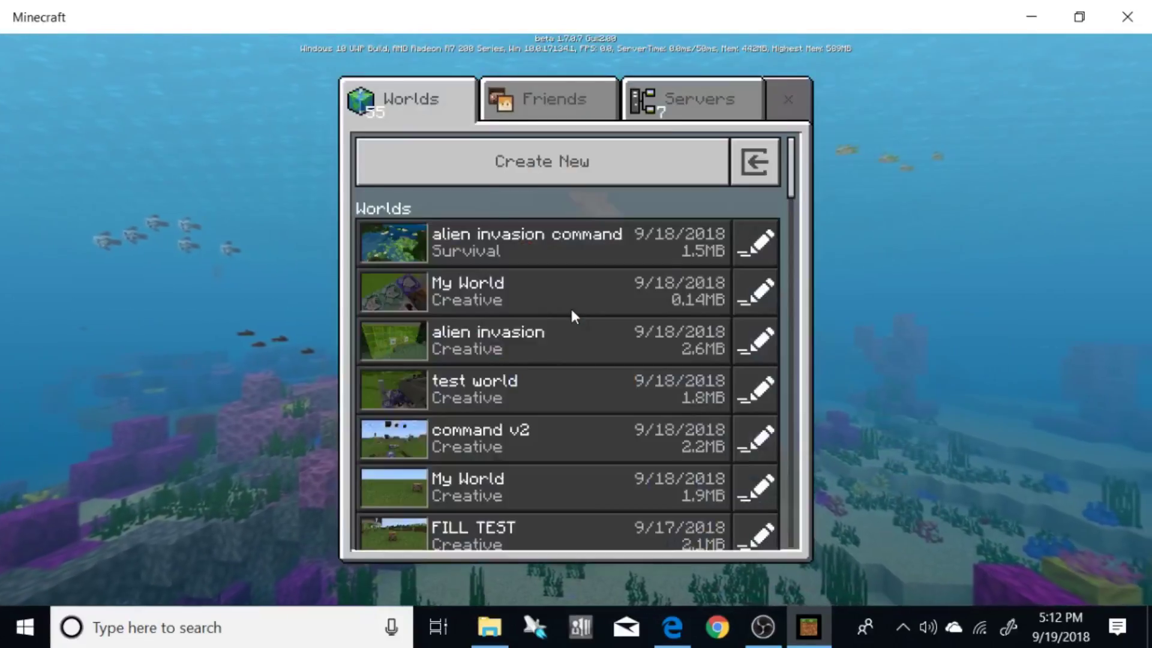
# Step: Review the saved server's .us.to address and port 19132, then bring up the 'whats my ip' Bing results
pyautogui.click(679, 93)
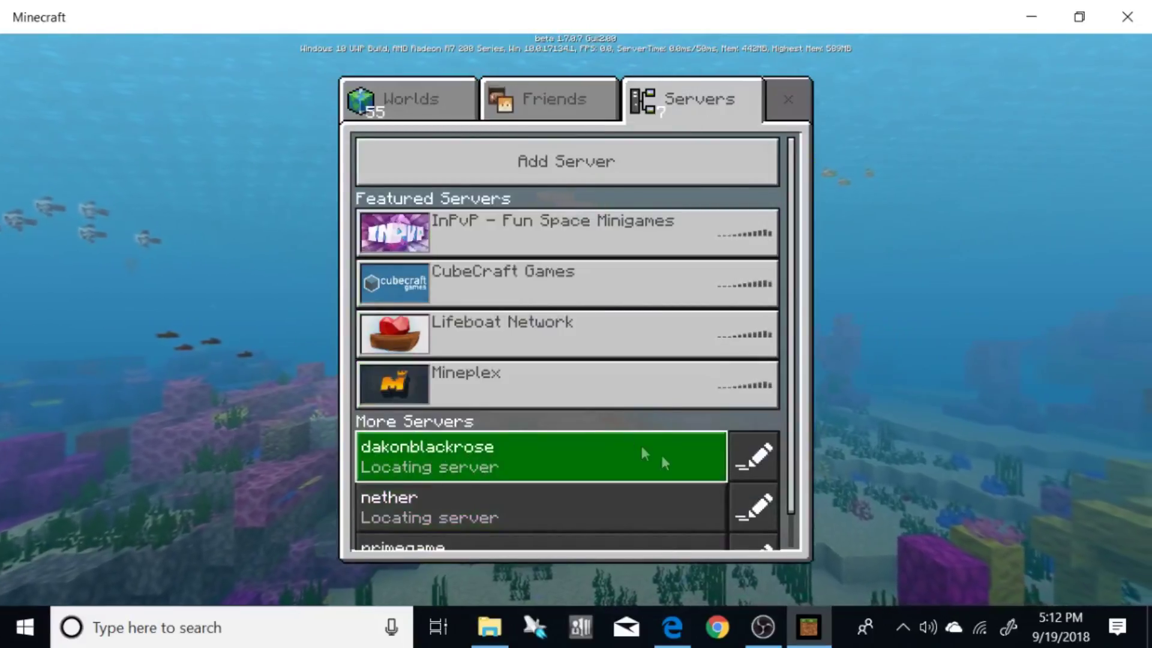
pyautogui.click(753, 456)
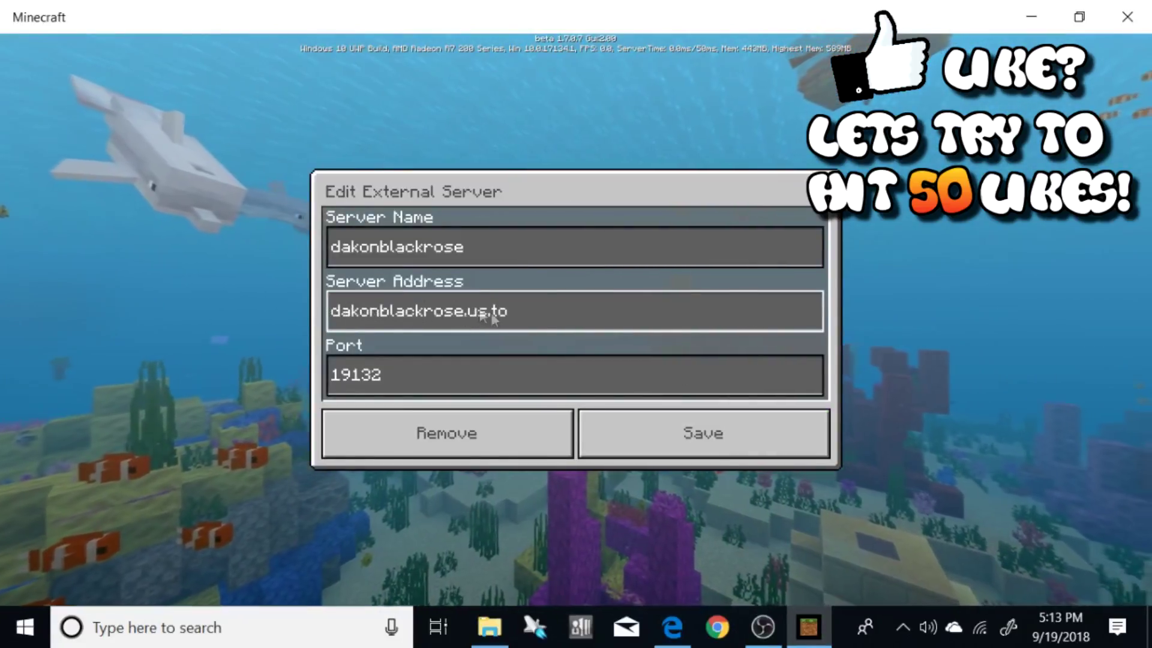
pyautogui.click(758, 451)
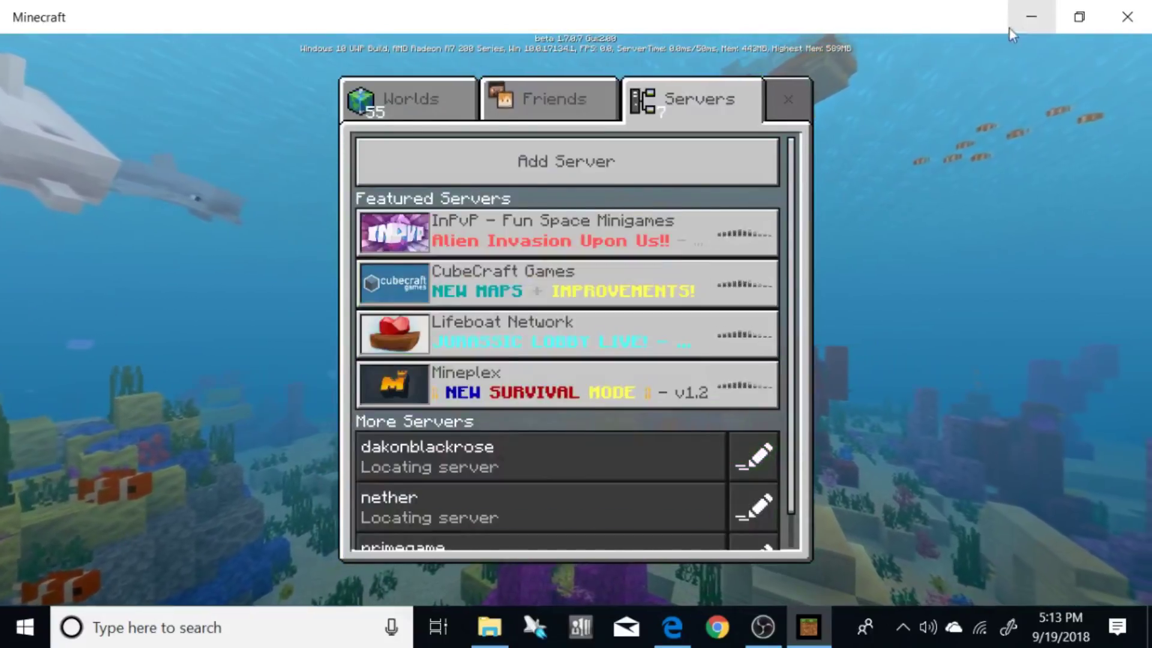
pyautogui.click(1010, 29)
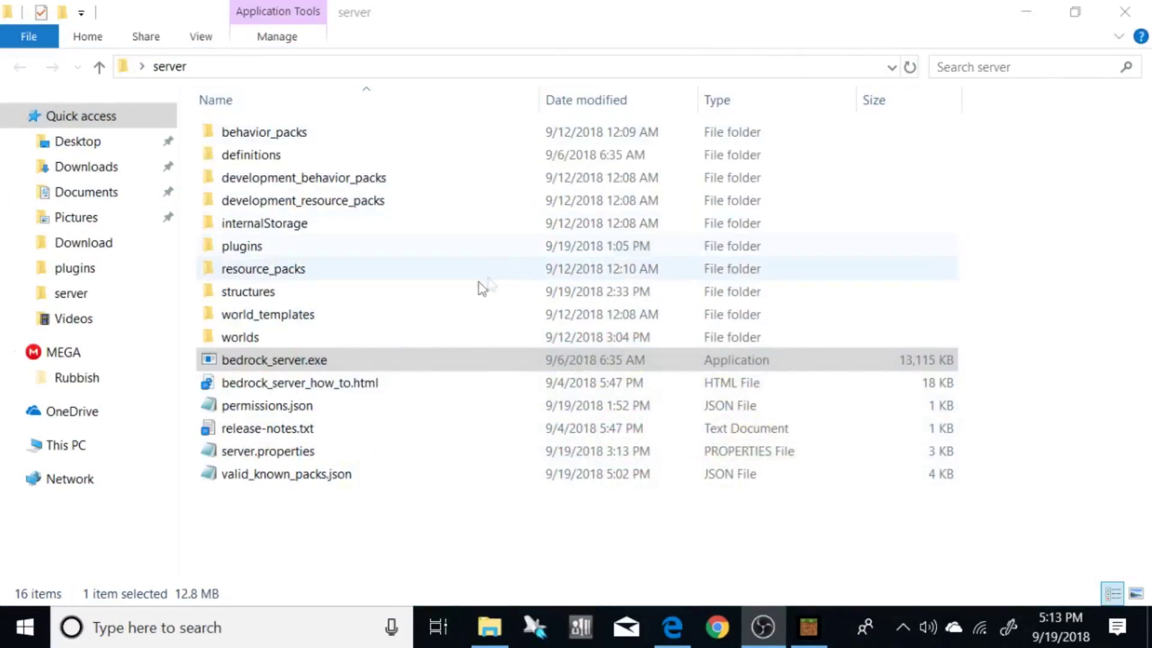
pyautogui.click(670, 631)
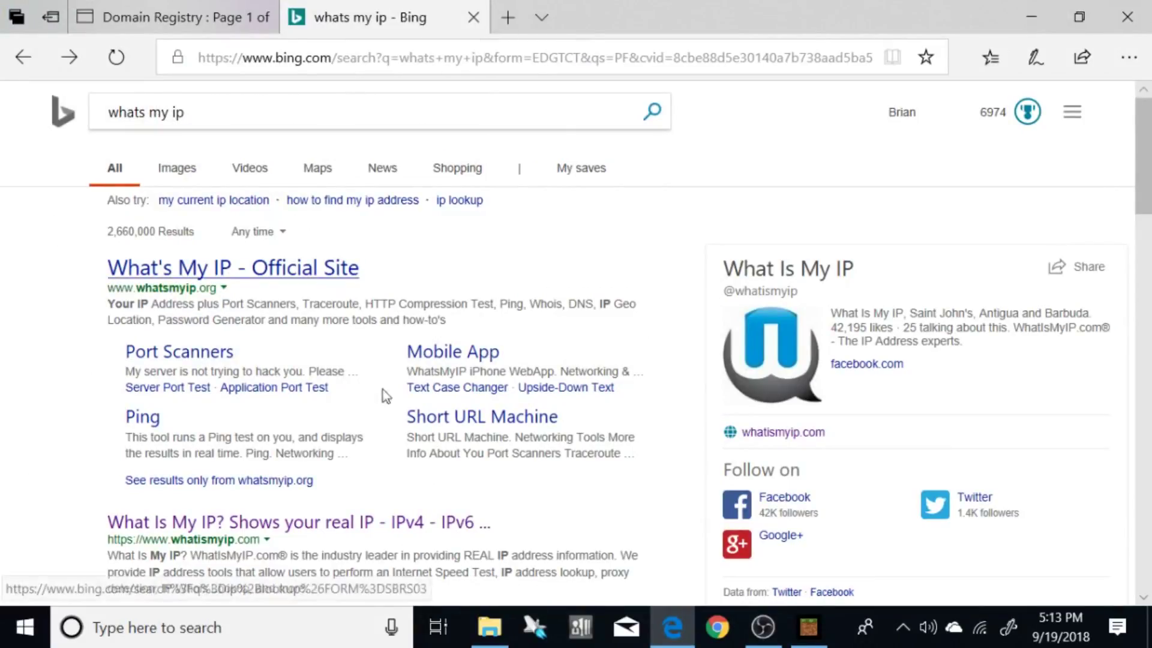
# Step: Open the whatismyip.com result and bring up copy options beside the public IPv4 address
pyautogui.click(322, 531)
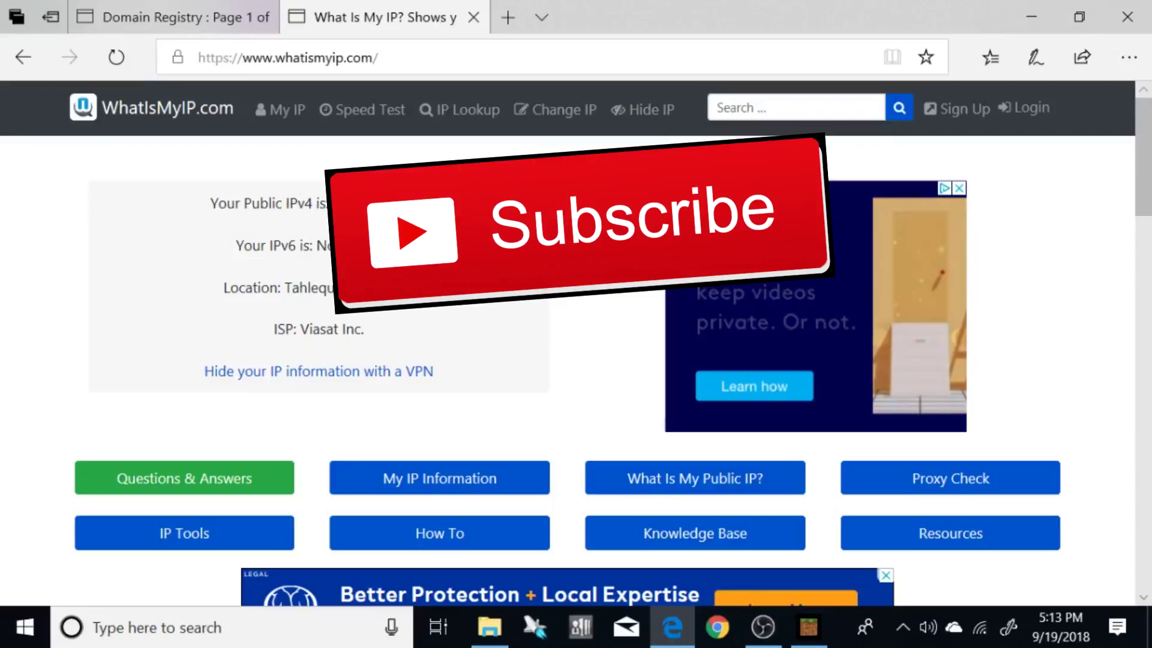
pyautogui.rightClick(382, 279)
# Step: Copy the public IPv4 address from WhatIsMyIP.com and return to the FreeDNS Domain Registry
pyautogui.click(428, 376)
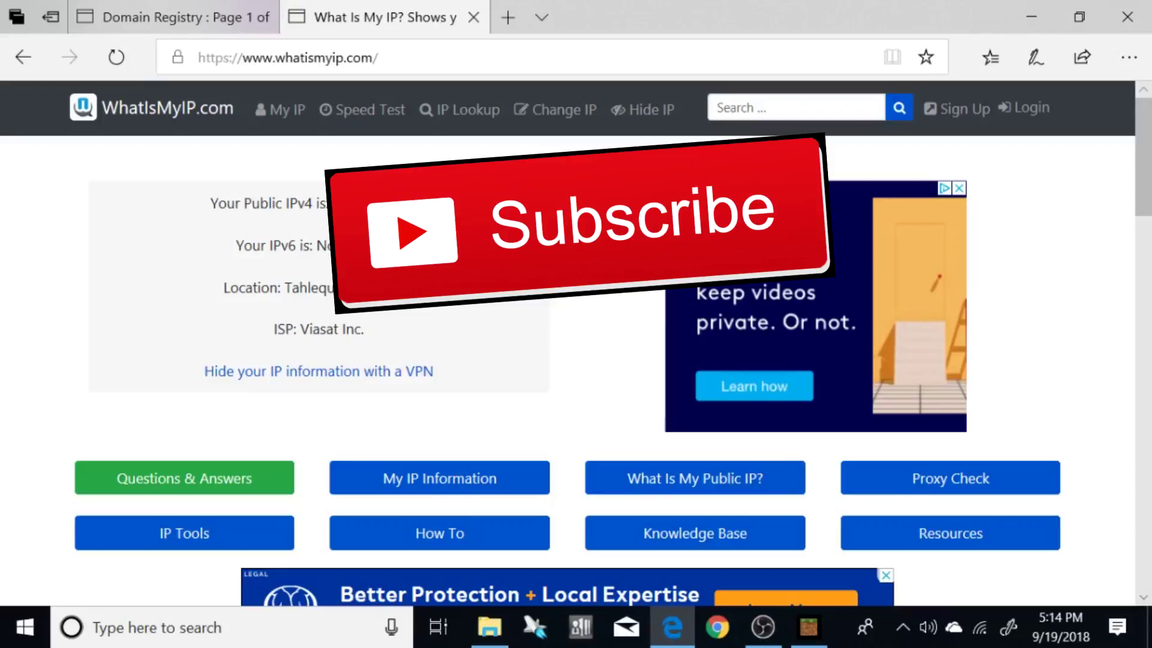
pyautogui.rightClick(391, 315)
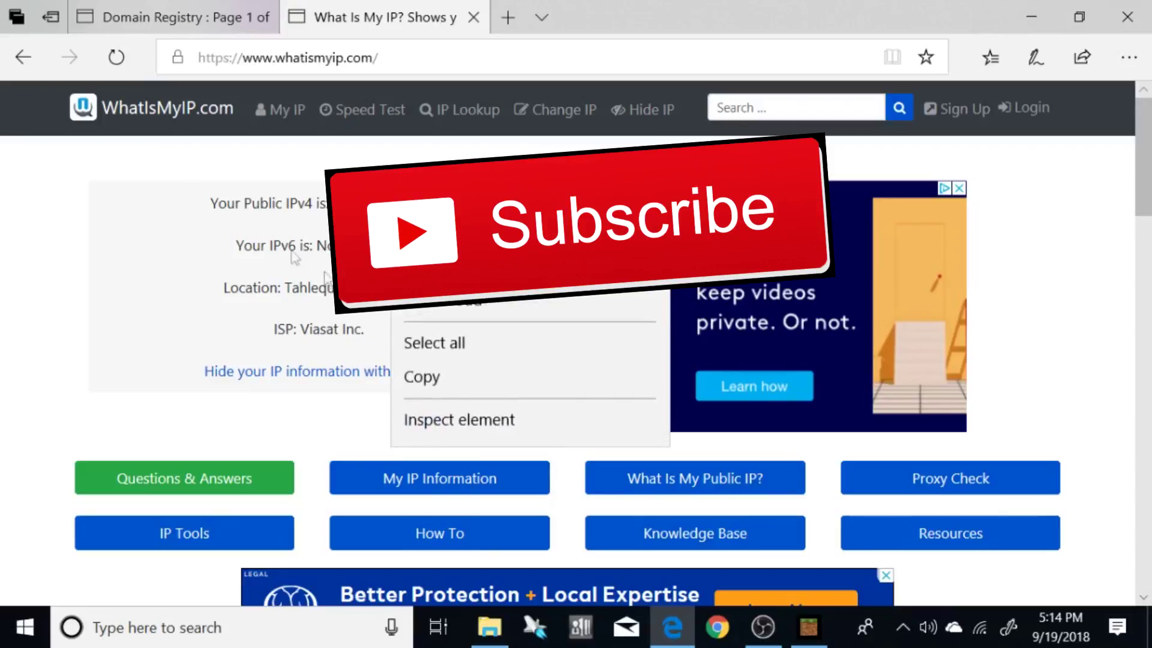
pyautogui.click(196, 236)
pyautogui.click(155, 18)
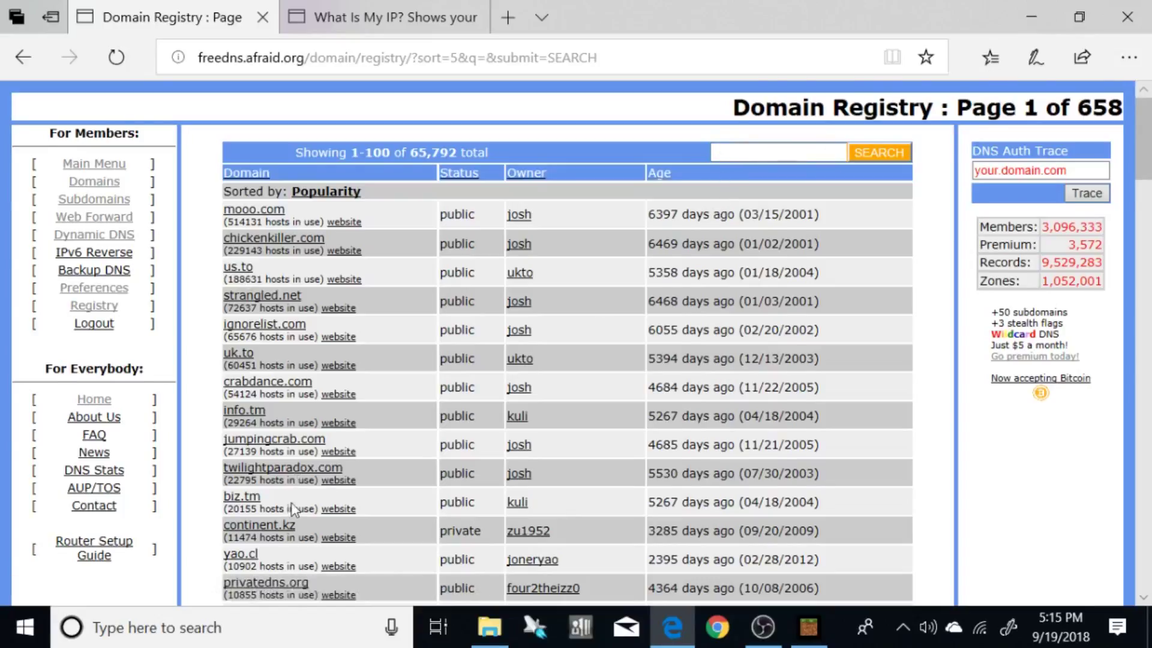
pyautogui.scroll(-5, 295, 509)
pyautogui.scroll(-6, 295, 509)
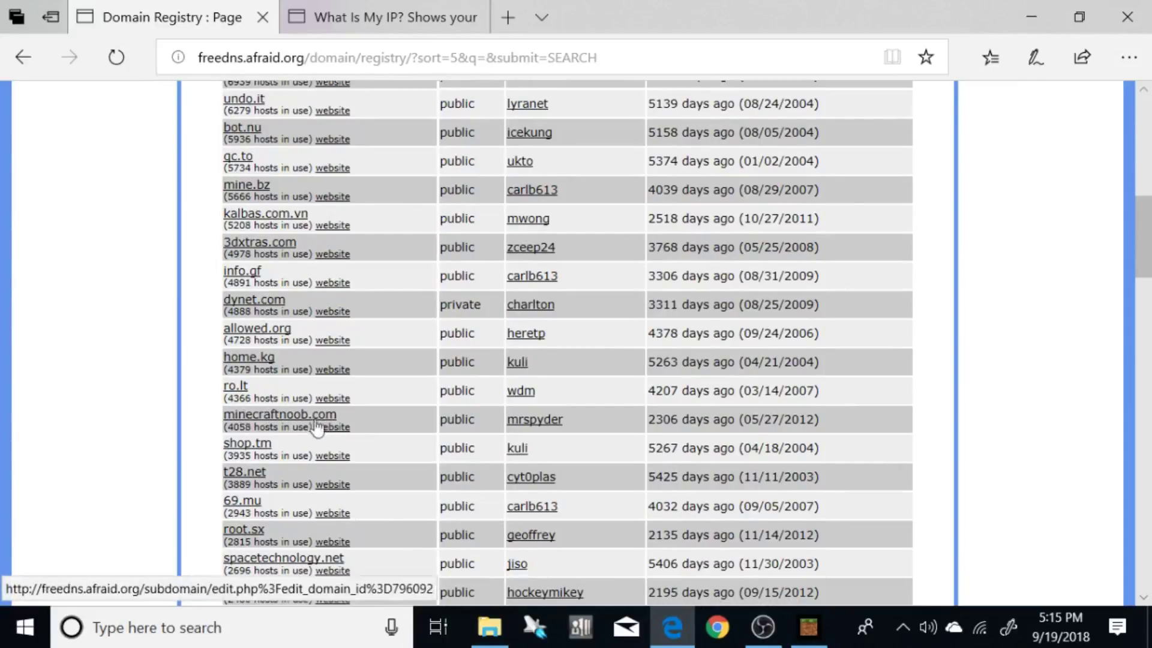
pyautogui.scroll(12, 316, 427)
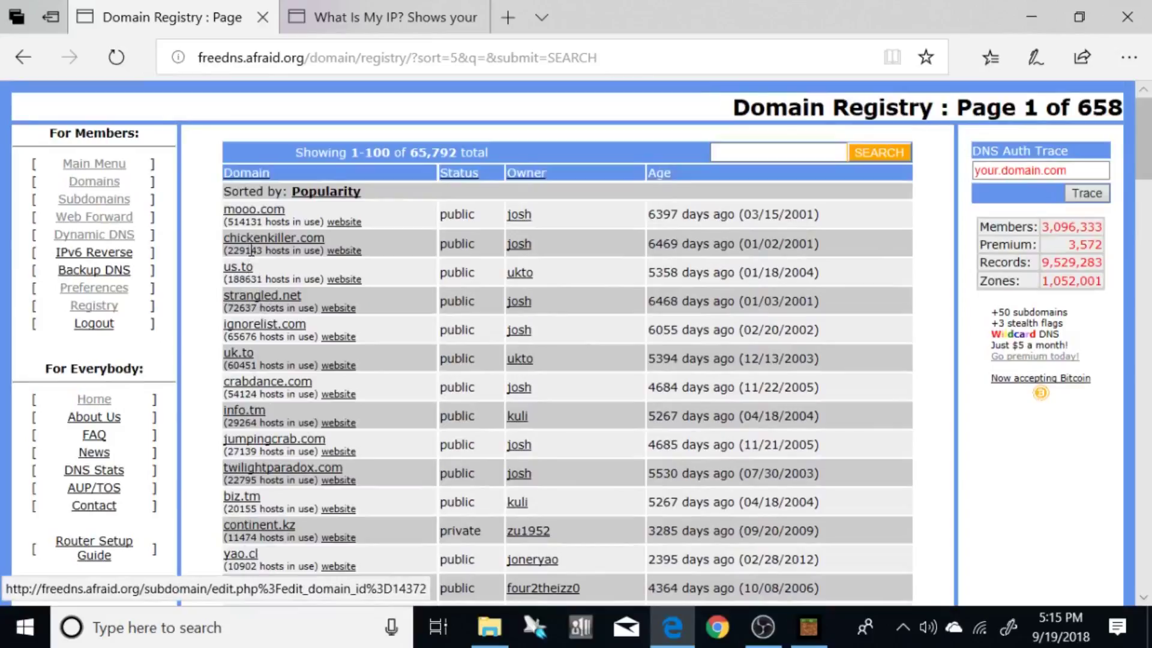
# Step: Start a new subdomain under mooo.com, glancing at the WhatIsMyIP tab before returning to the form
pyautogui.click(255, 219)
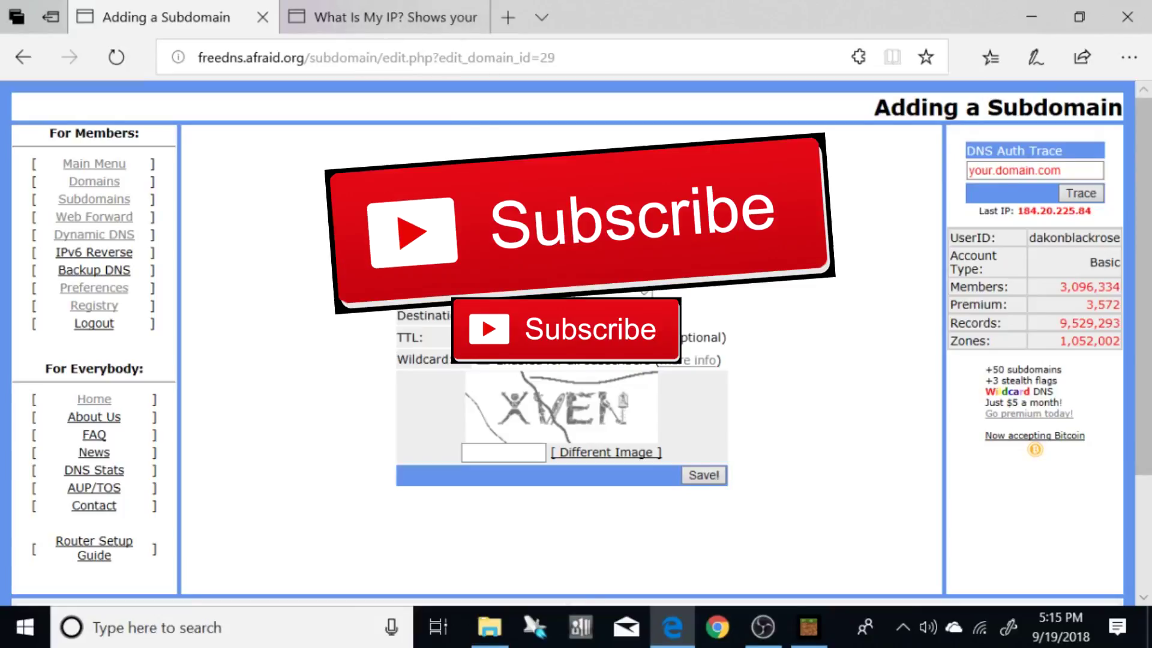
pyautogui.click(365, 18)
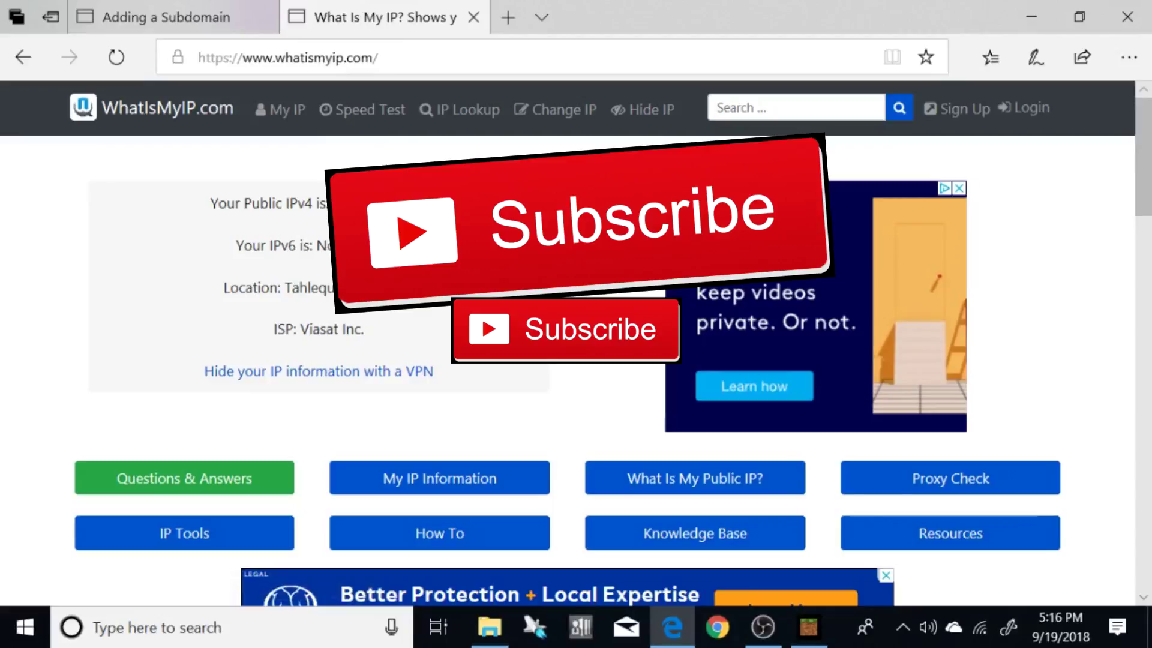
pyautogui.hotkey('ctrl', 'shift', 'Tab')
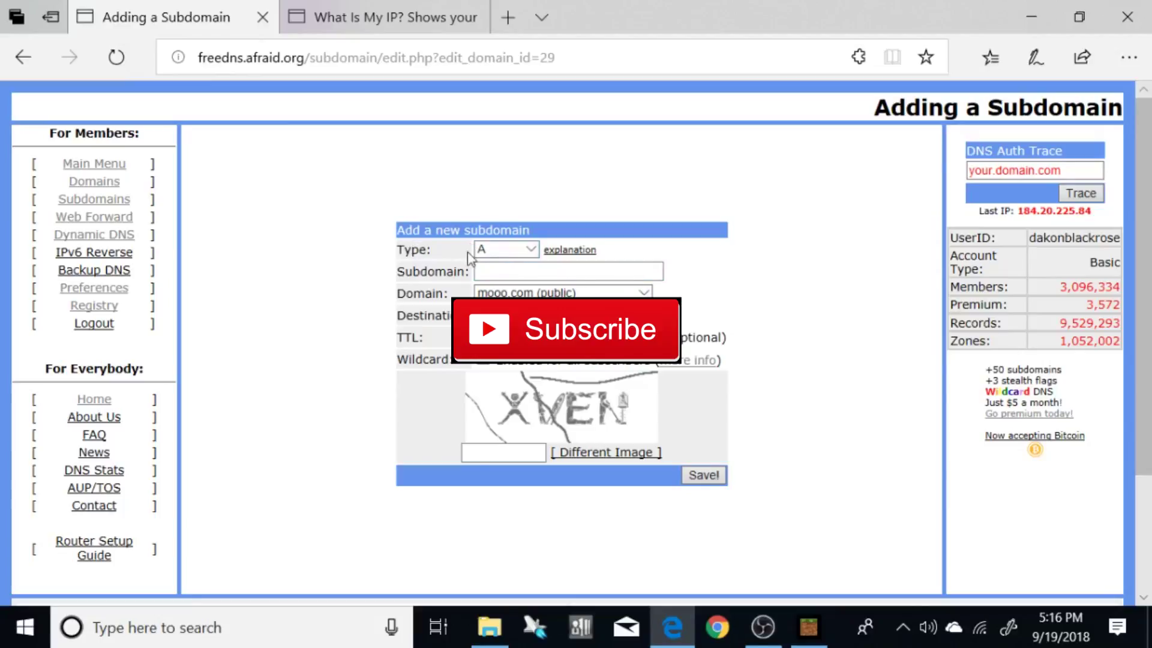
# Step: Keep the record type as A after a quick look back at the public IP page
pyautogui.click(495, 252)
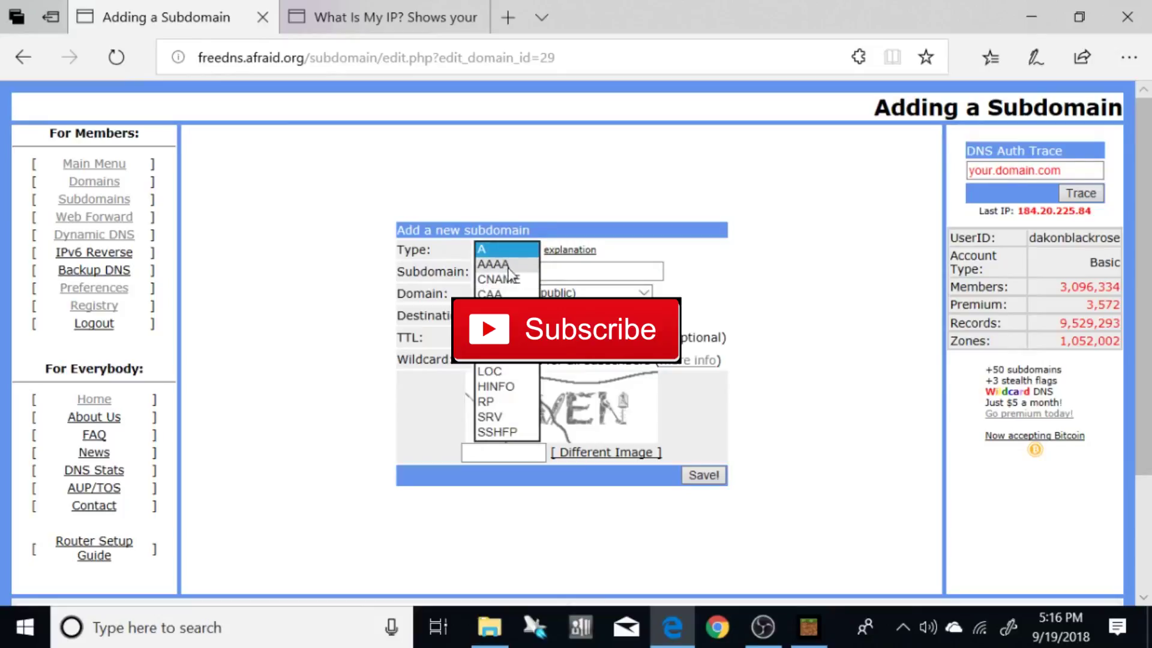
pyautogui.click(355, 21)
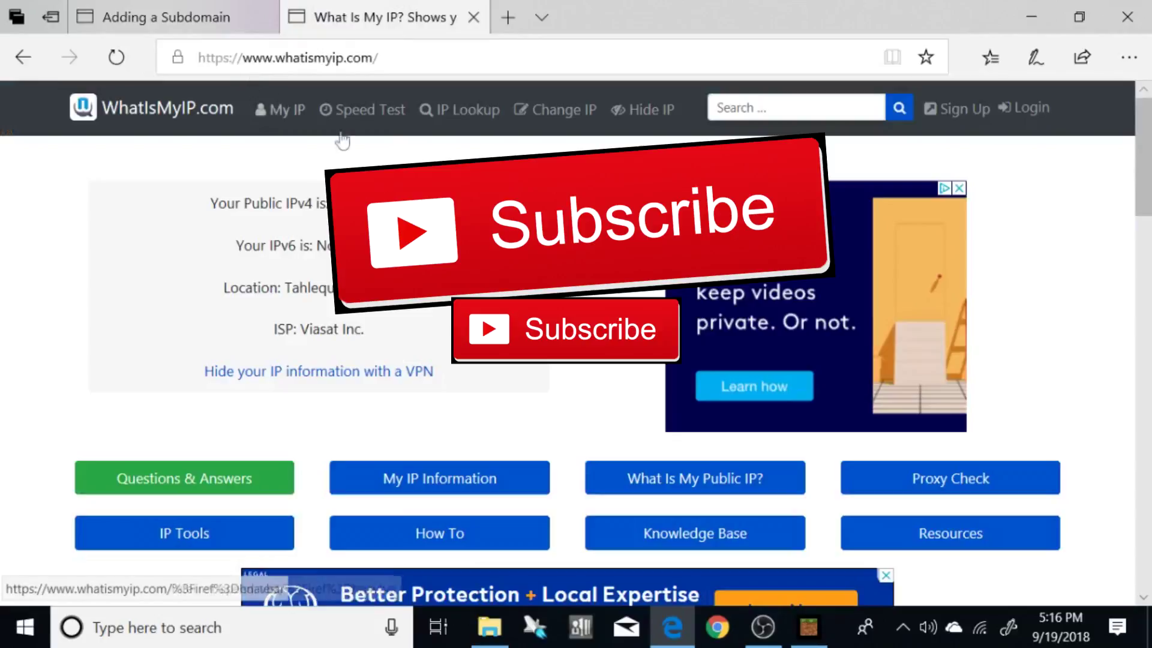
pyautogui.click(120, 18)
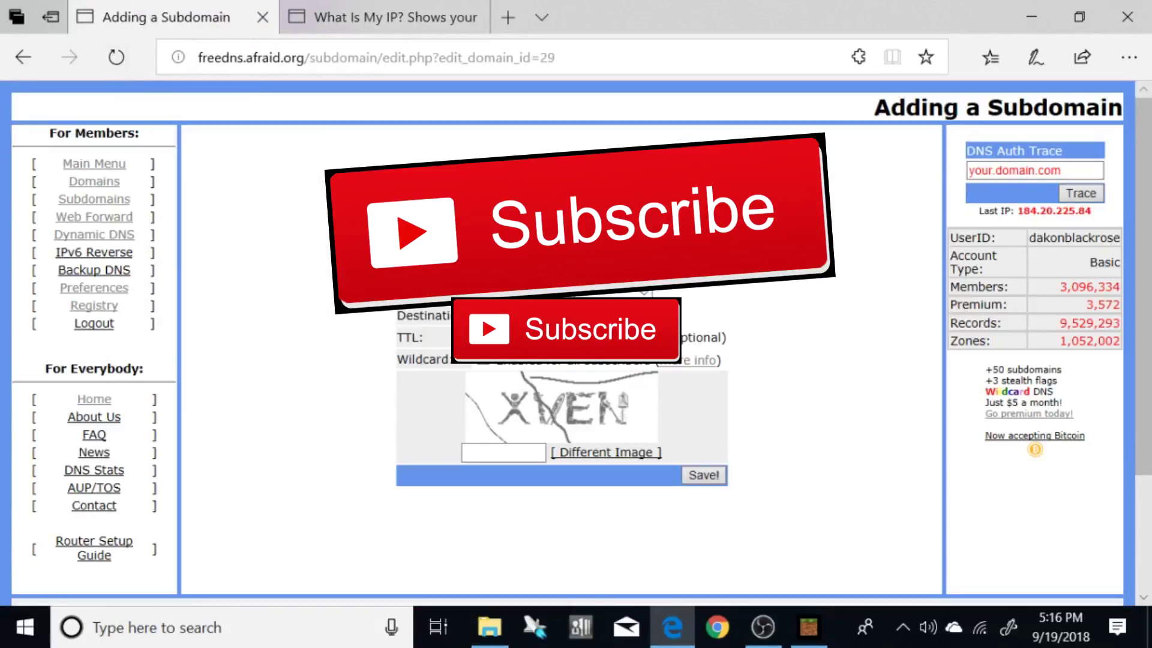
pyautogui.click(506, 249)
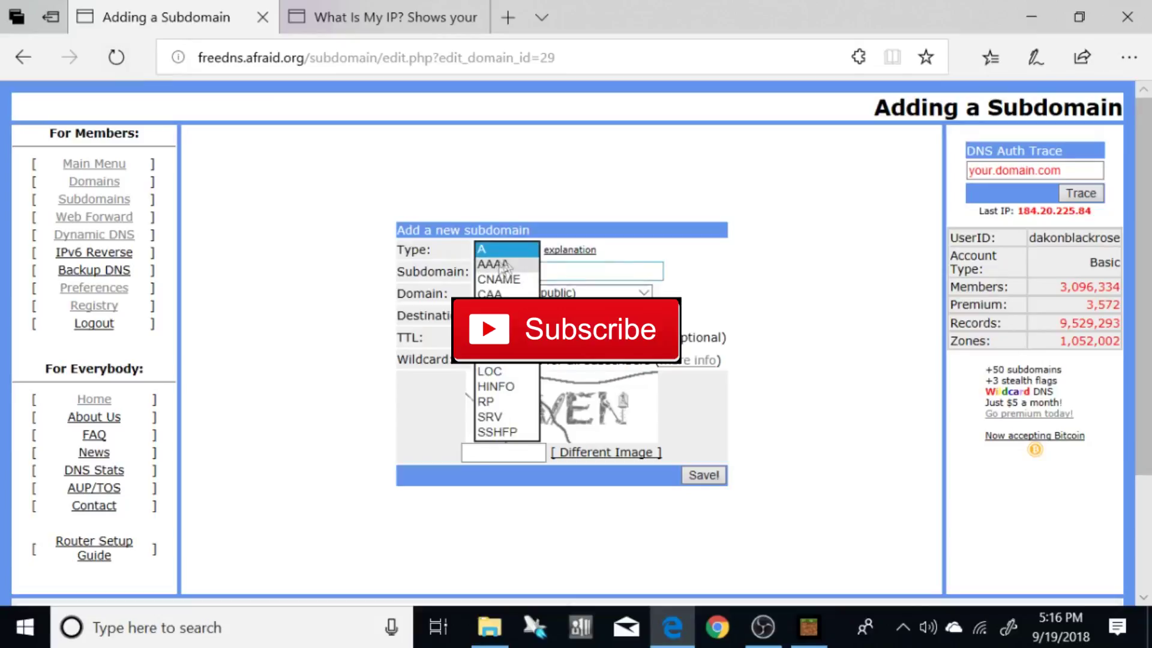
pyautogui.click(636, 266)
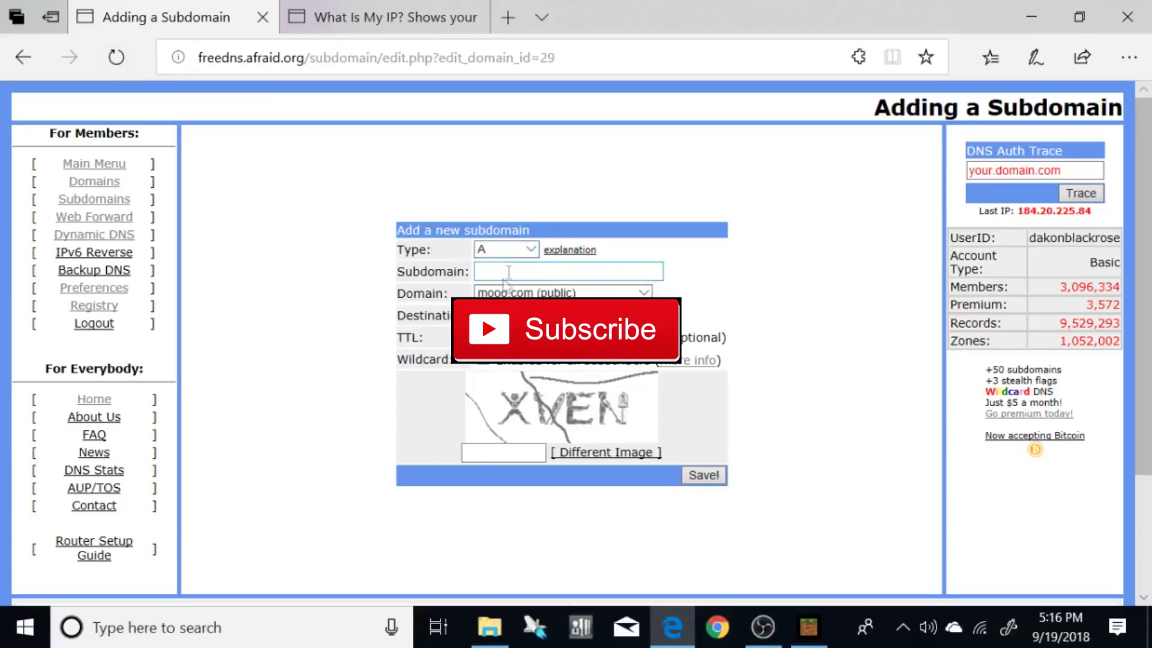
# Step: Enter monkeywoo as the subdomain name on mooo.com
pyautogui.click(505, 271)
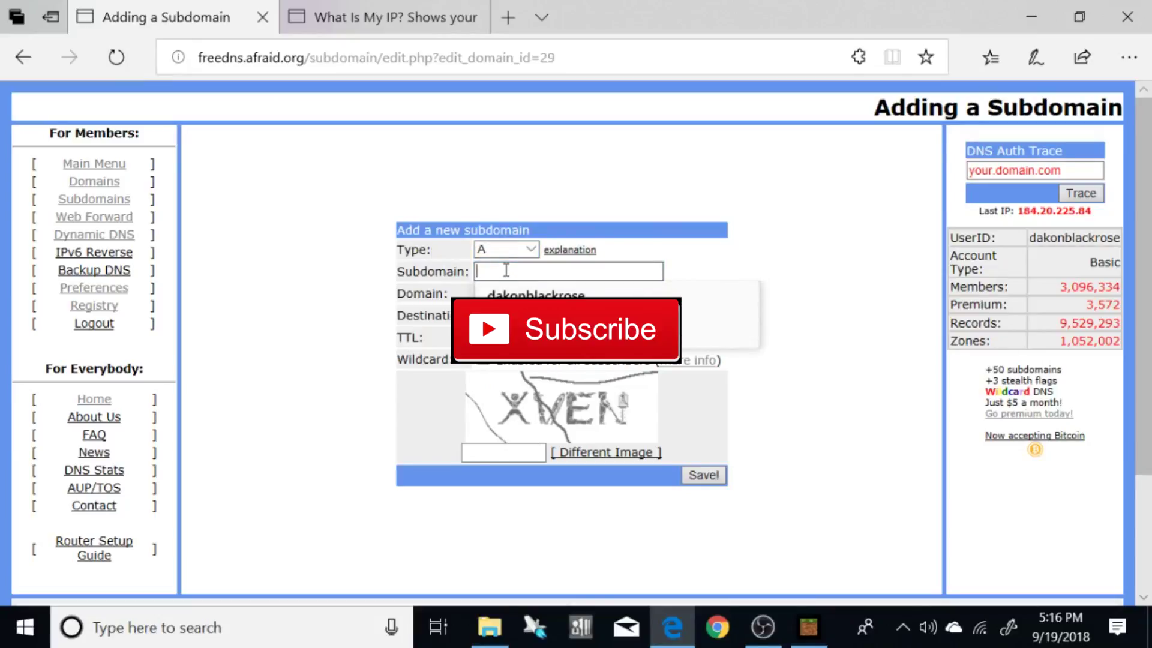
pyautogui.write('dakonblackrose')
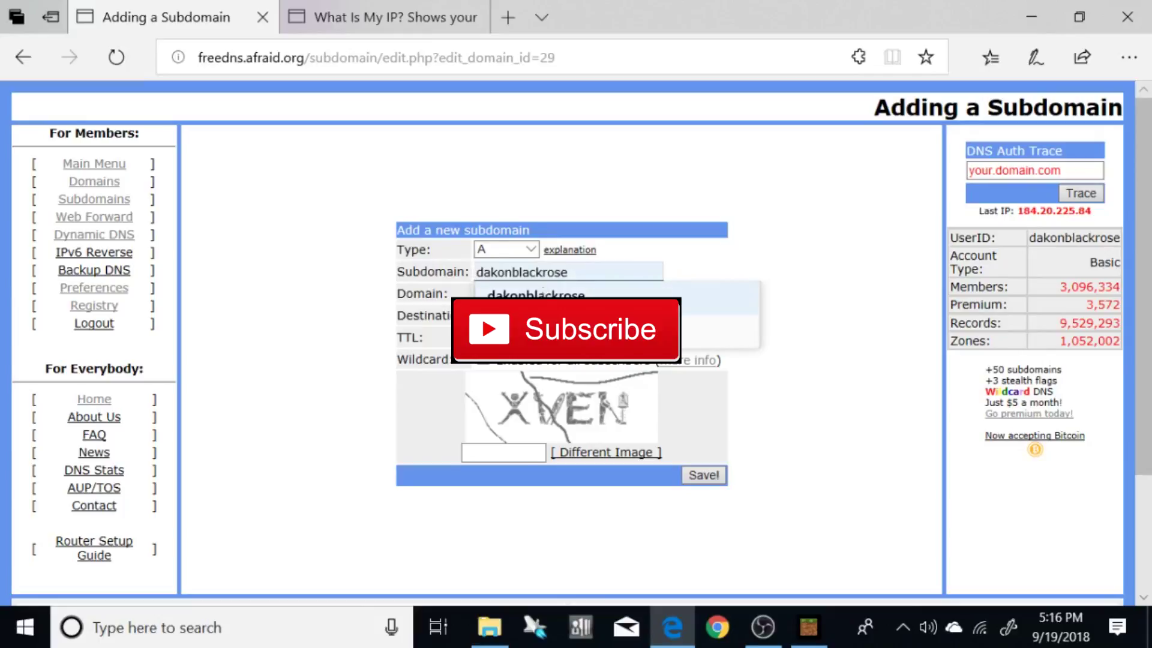
pyautogui.click(684, 307)
pyautogui.moveTo(565, 275); pyautogui.dragTo(454, 274)
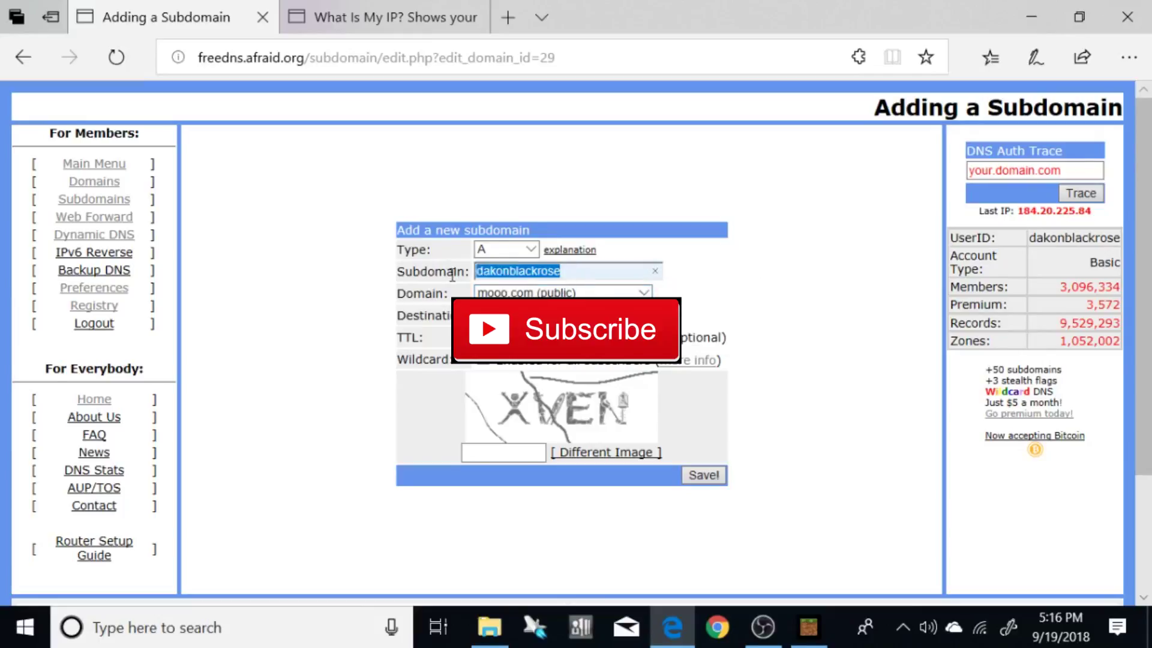
pyautogui.write('monkeywoo')
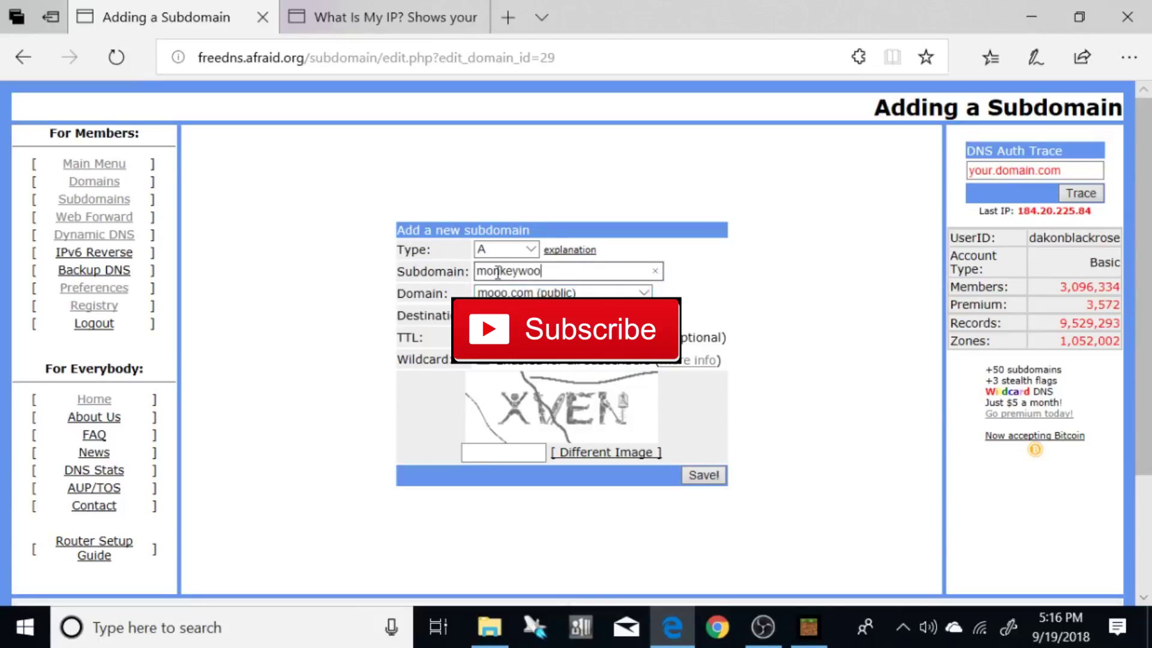
pyautogui.press('Tab')
# Step: Type the verification code and save the new monkeywoo subdomain
pyautogui.click(510, 451)
pyautogui.write('x')
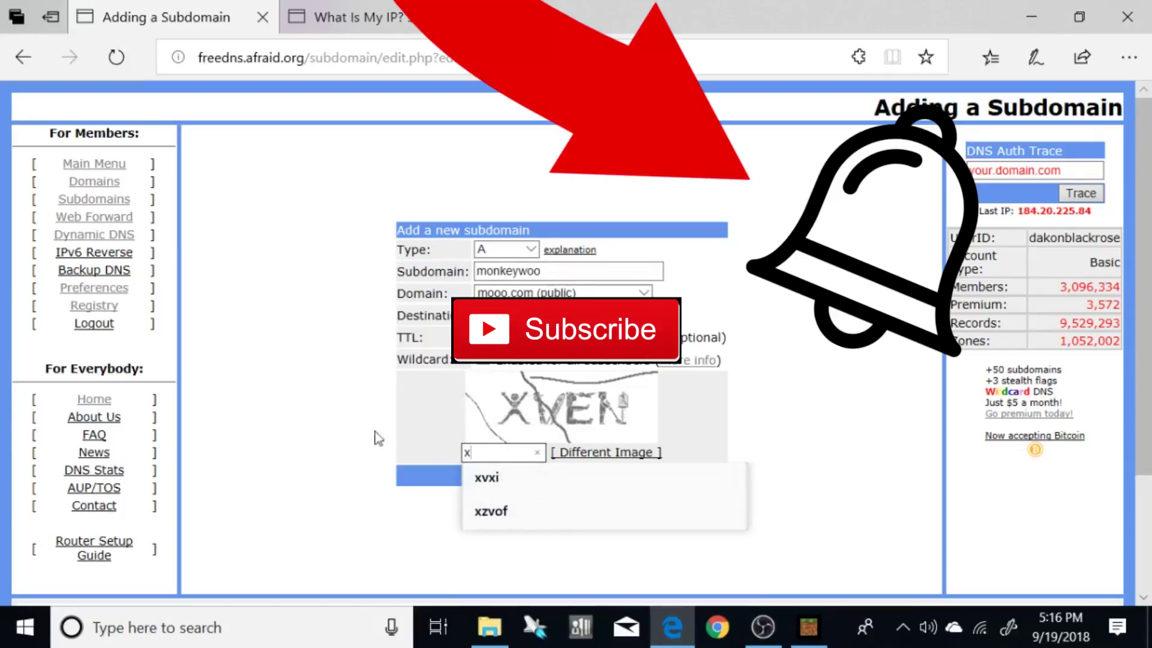
pyautogui.write('ven')
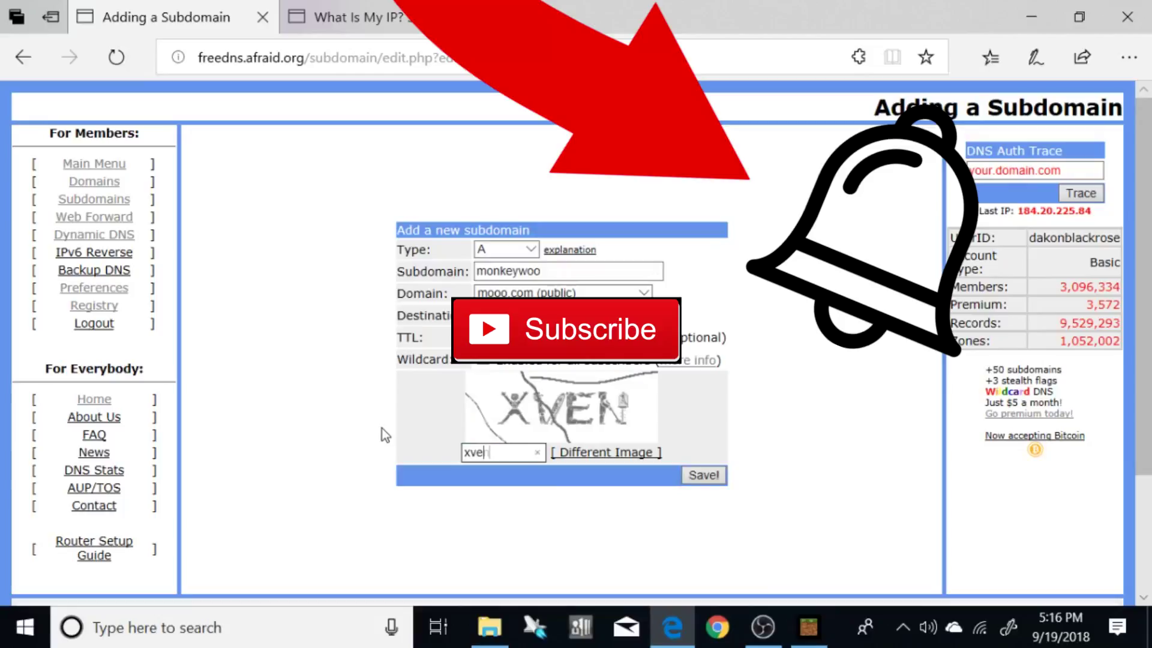
pyautogui.click(712, 476)
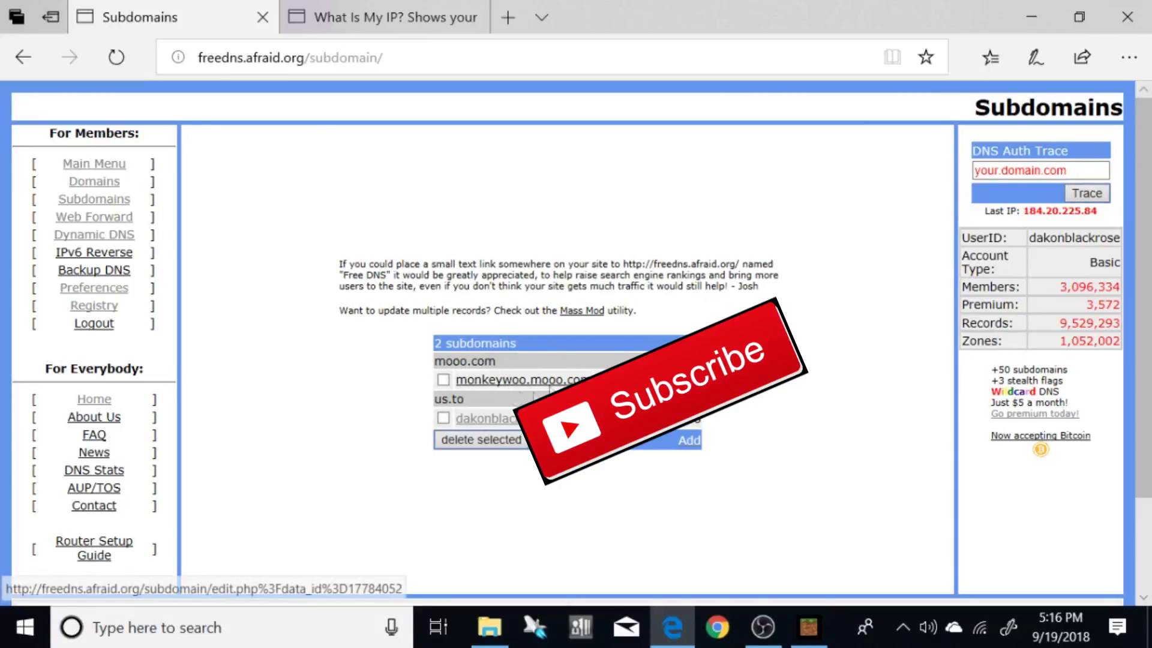
# Step: Open the existing us.to subdomain from the Subdomains list to edit its A record
pyautogui.click(594, 418)
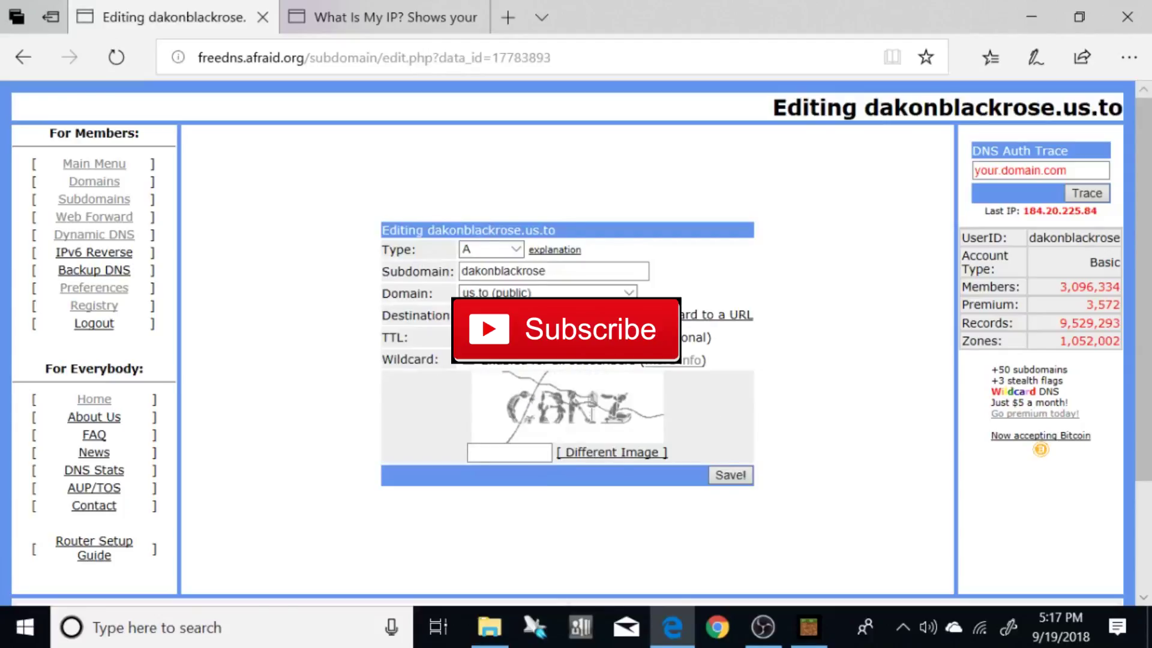
pyautogui.click(372, 18)
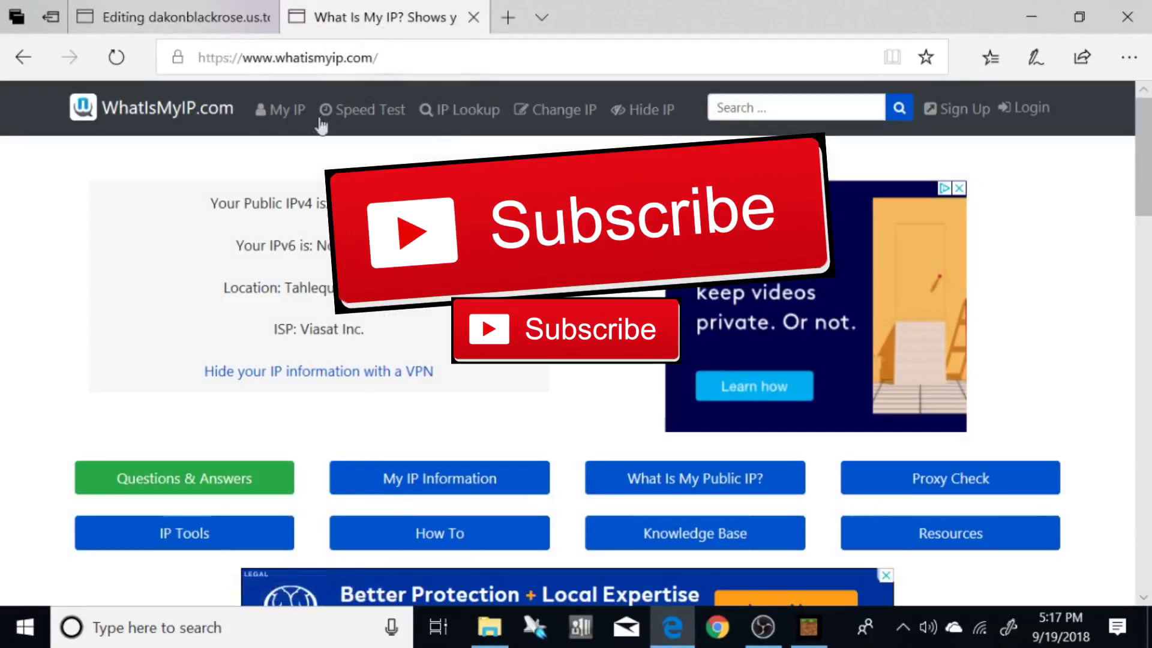
pyautogui.click(165, 9)
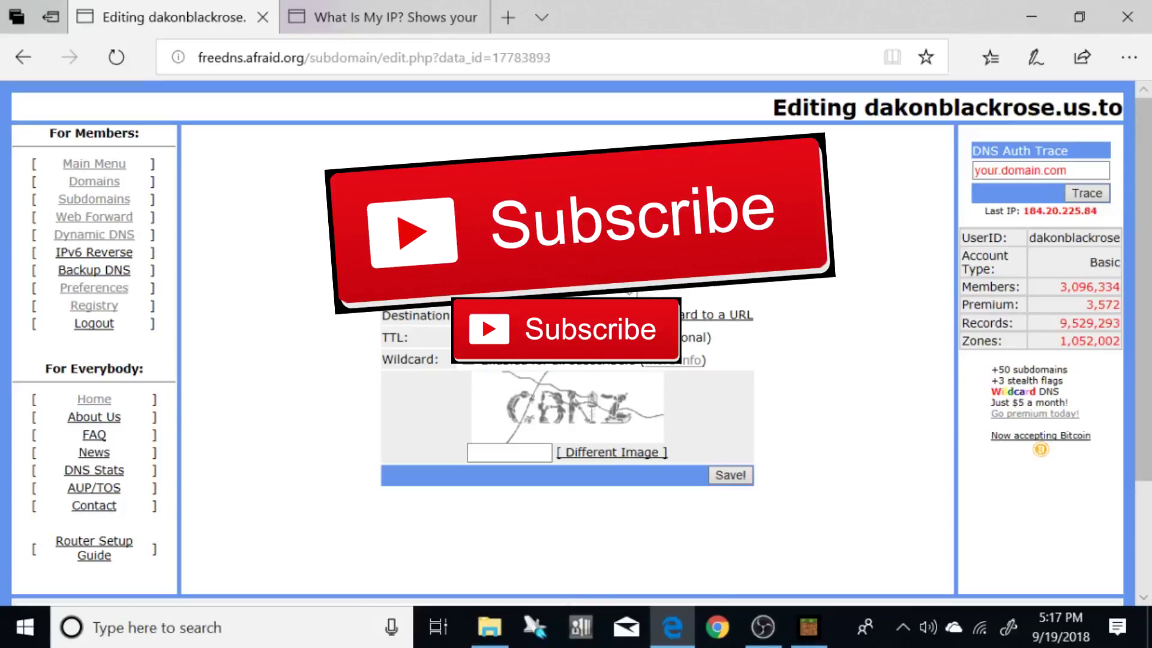
pyautogui.click(366, 16)
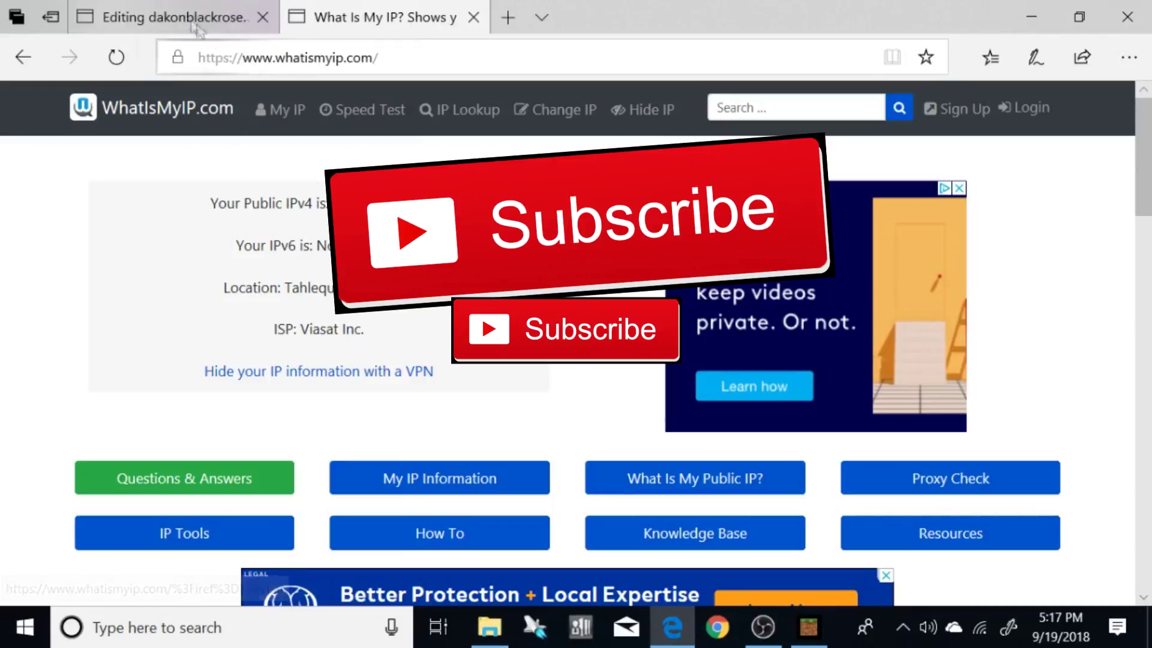
pyautogui.click(150, 19)
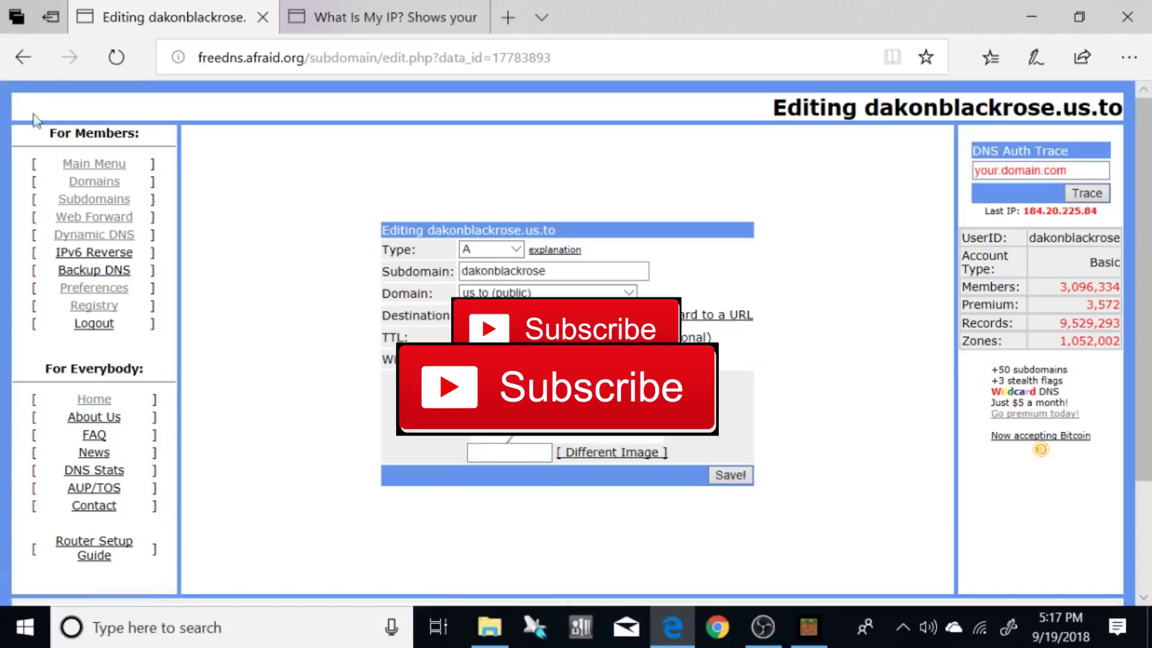
pyautogui.click(24, 58)
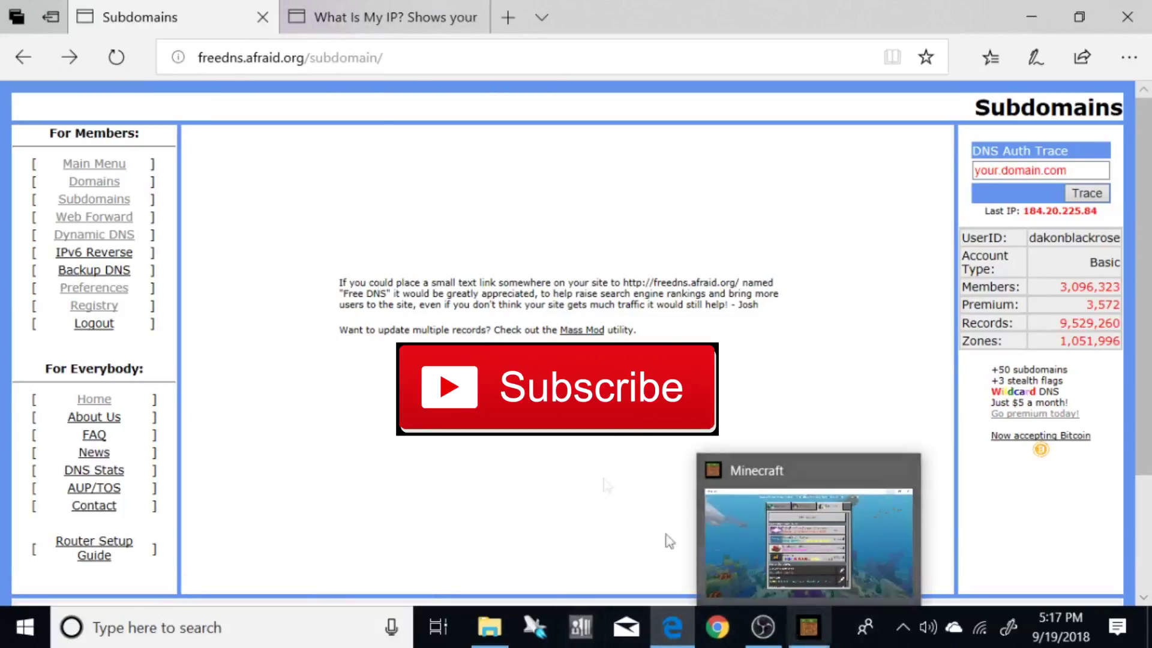
pyautogui.click(600, 510)
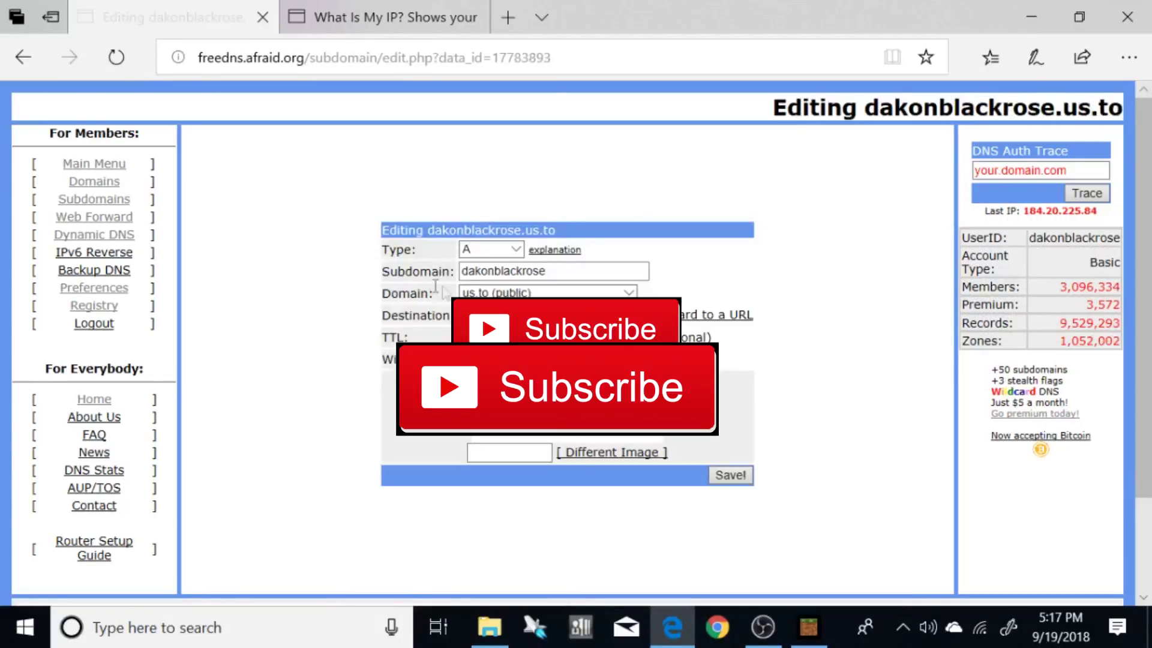
pyautogui.click(461, 271)
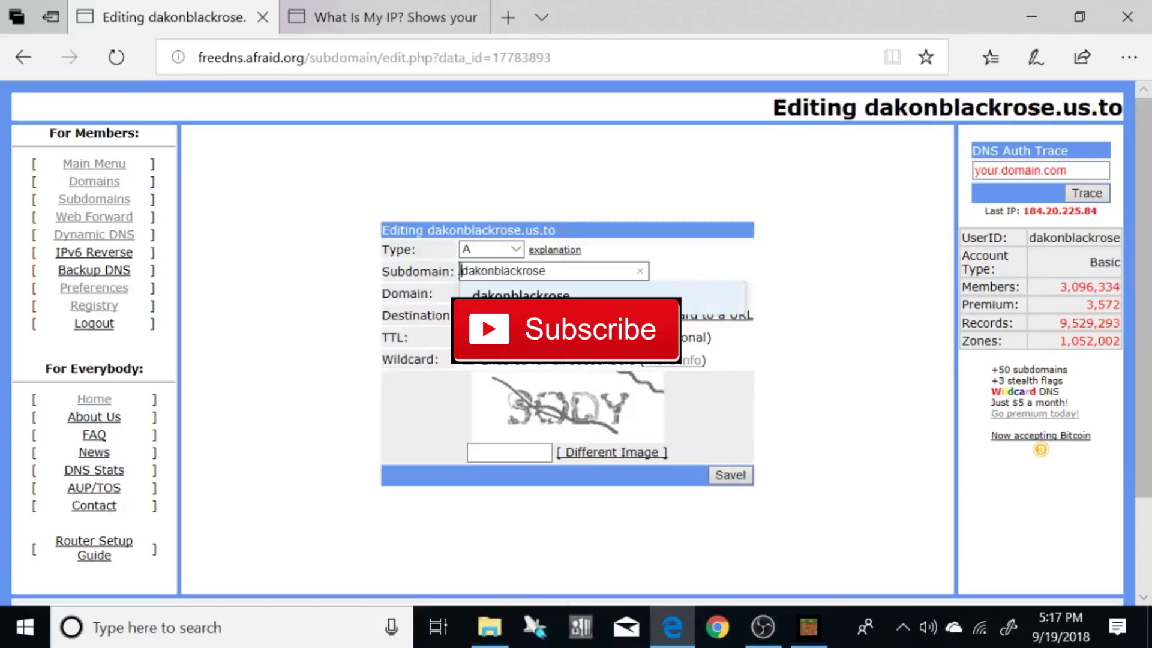
pyautogui.click(465, 273)
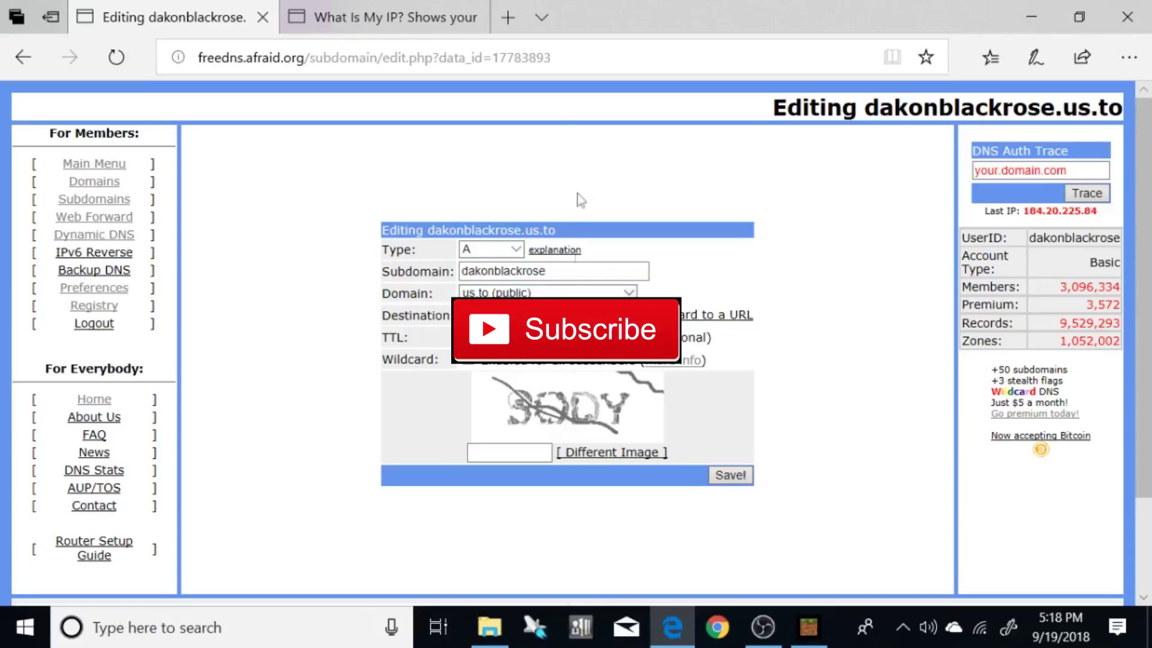
# Step: Back in Minecraft, open Edit External Server for the saved .us.to server on port 19132
pyautogui.click(677, 636)
pyautogui.click(808, 626)
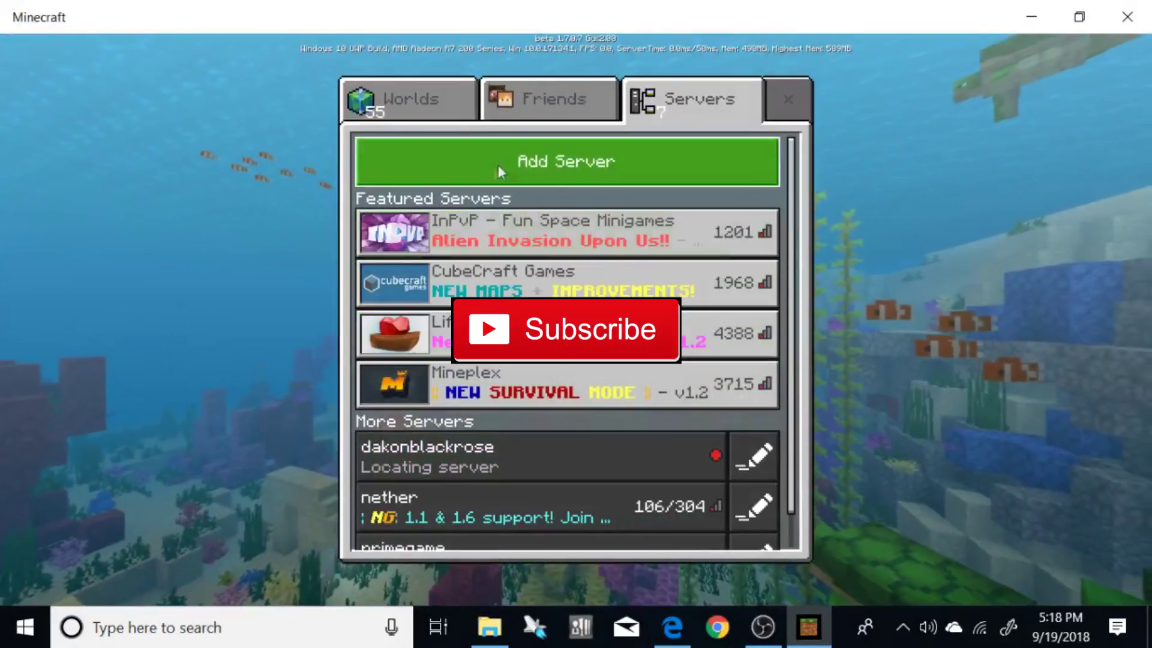
pyautogui.click(747, 446)
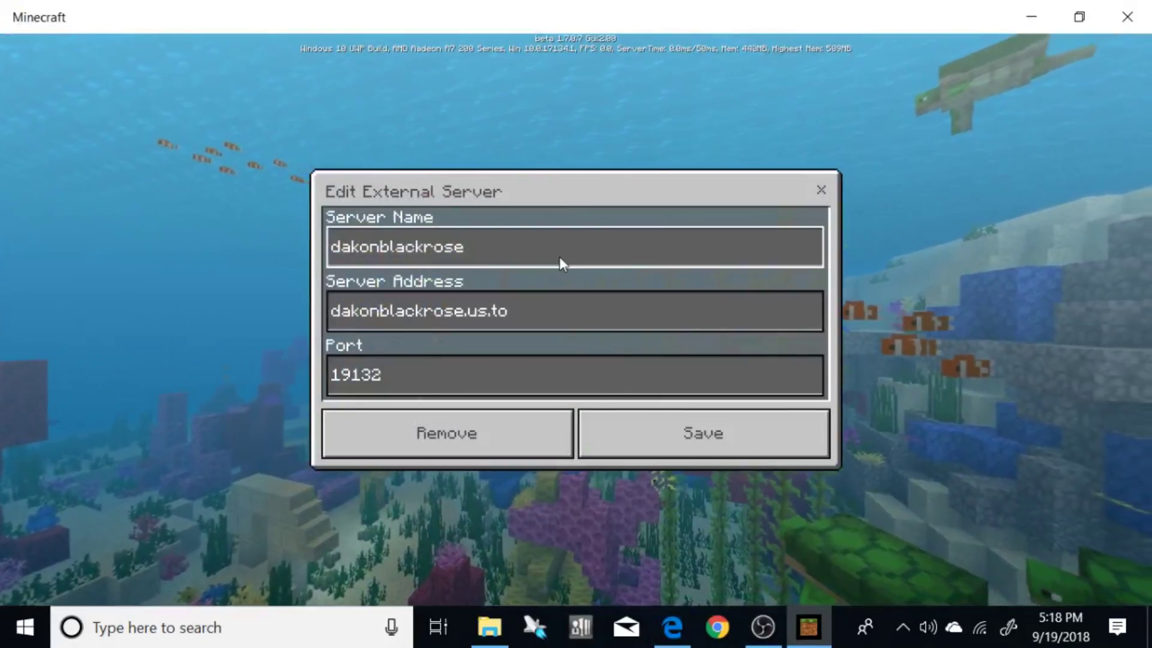